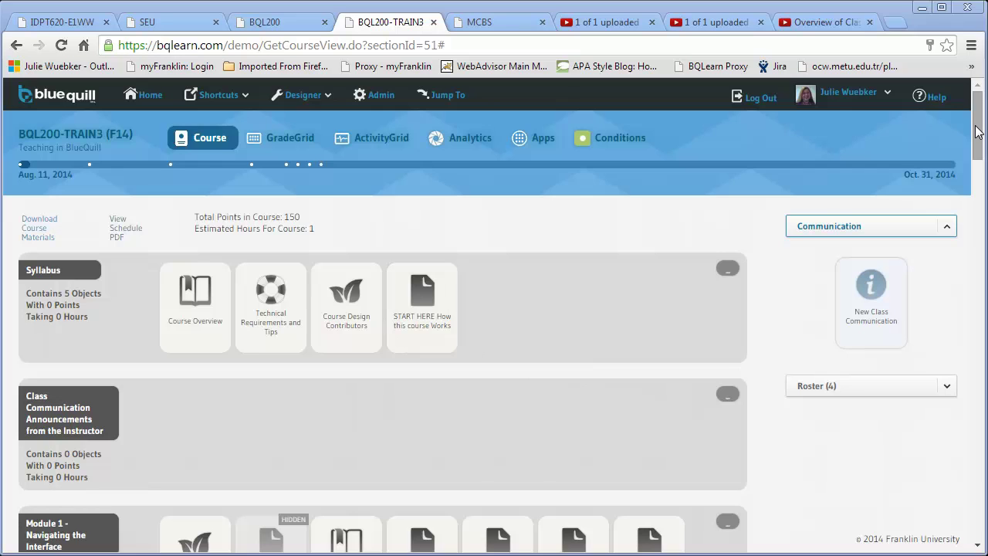
Add a new class communication to Module 1 after "1 - Action Items and Objectives" and name it "Week 1 Announcement"
drag(975, 131, 973, 179)
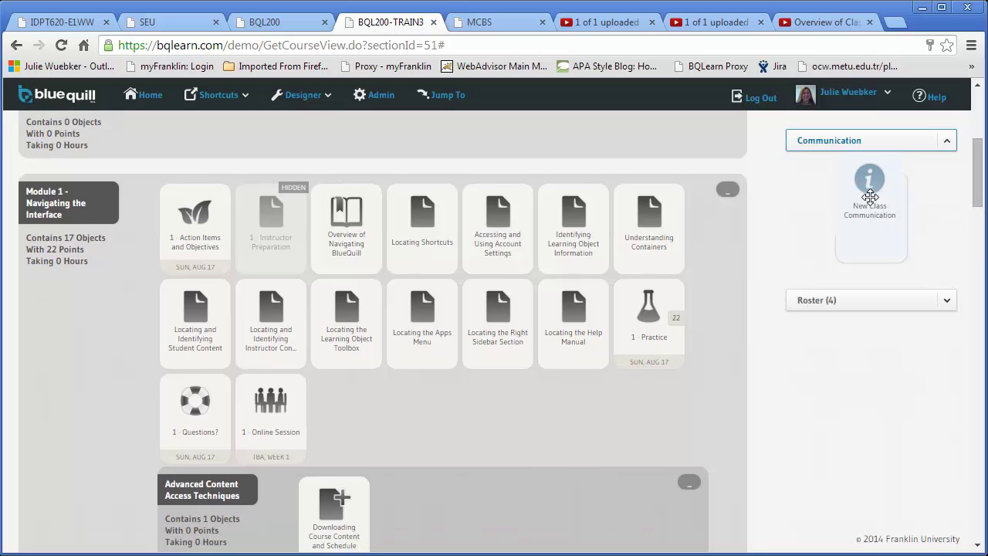
drag(869, 197, 269, 239)
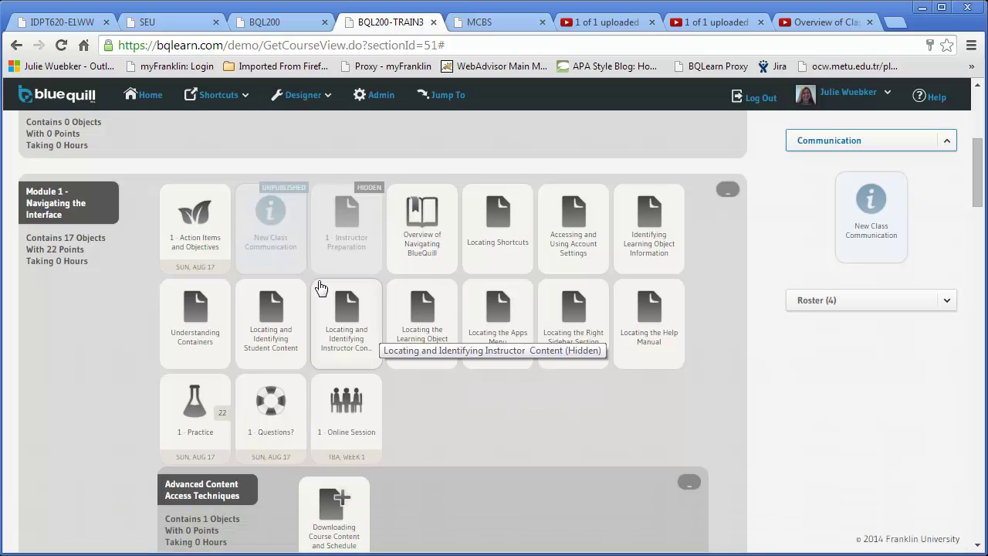
click(276, 248)
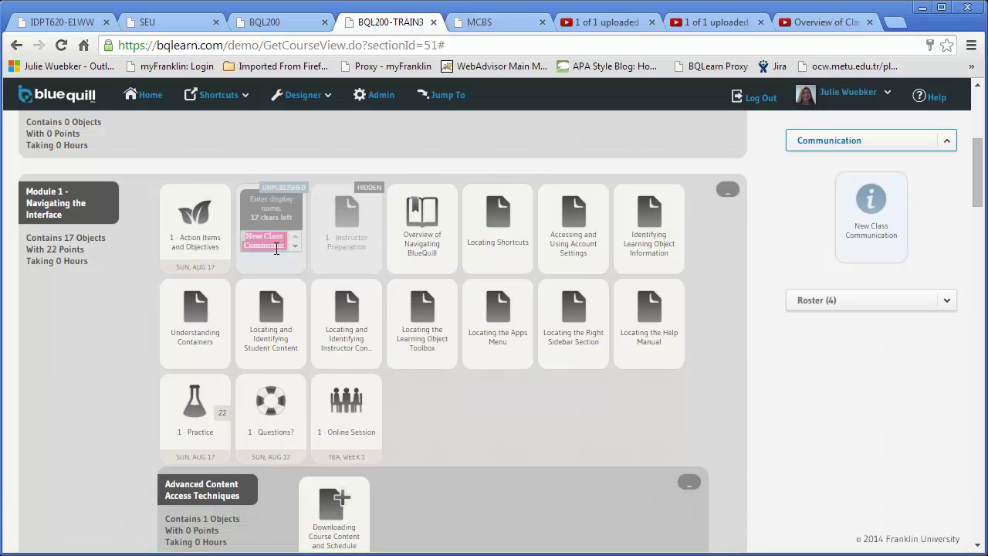
text(Week)
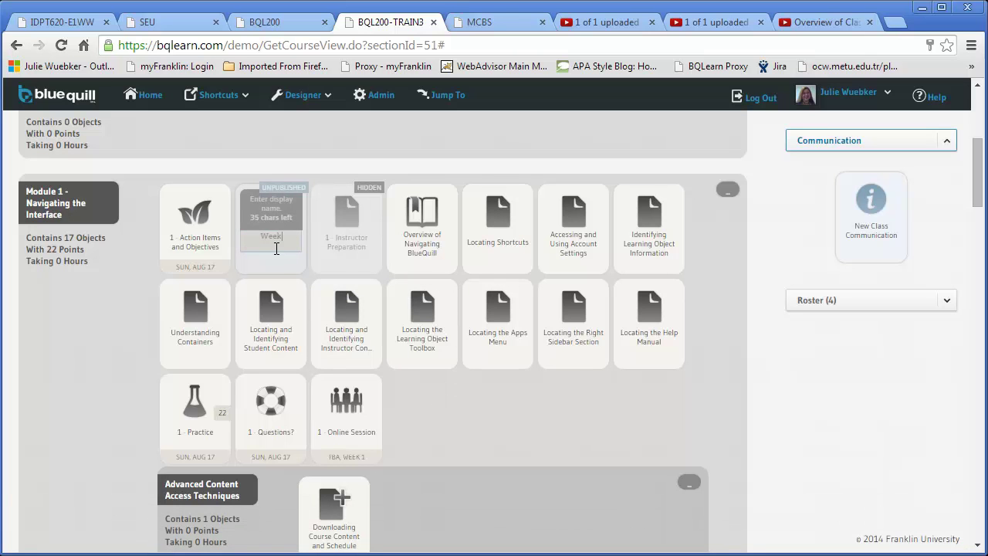
text( 1 Announcement)
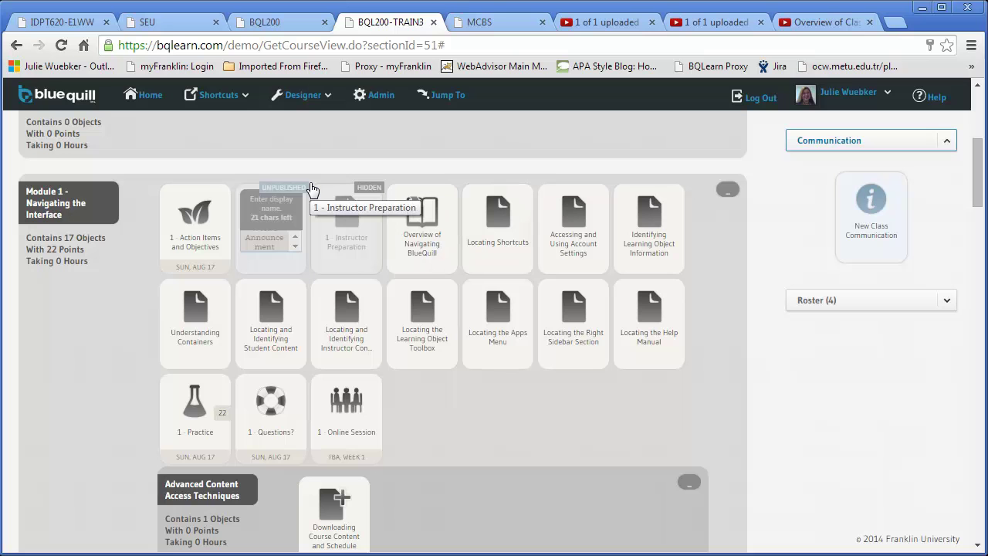
key(Return)
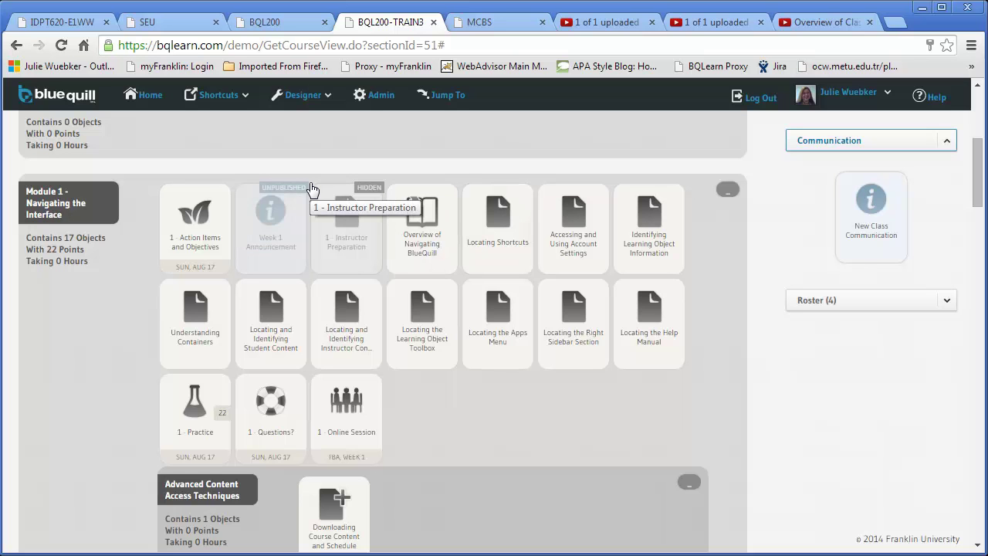
Open the Week 1 Announcement for editing and enter "This is the content of my announcement." as its student content
click(267, 209)
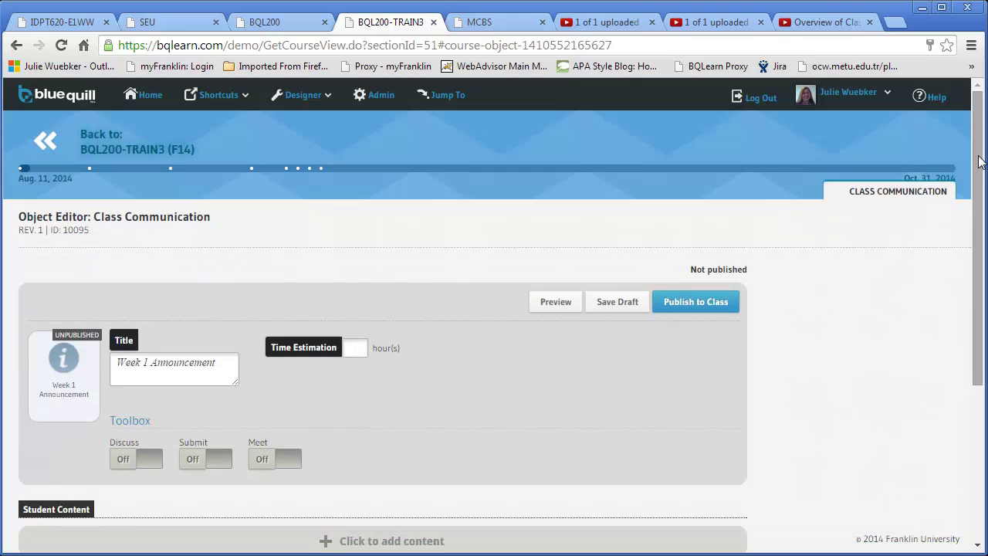
drag(974, 163, 982, 248)
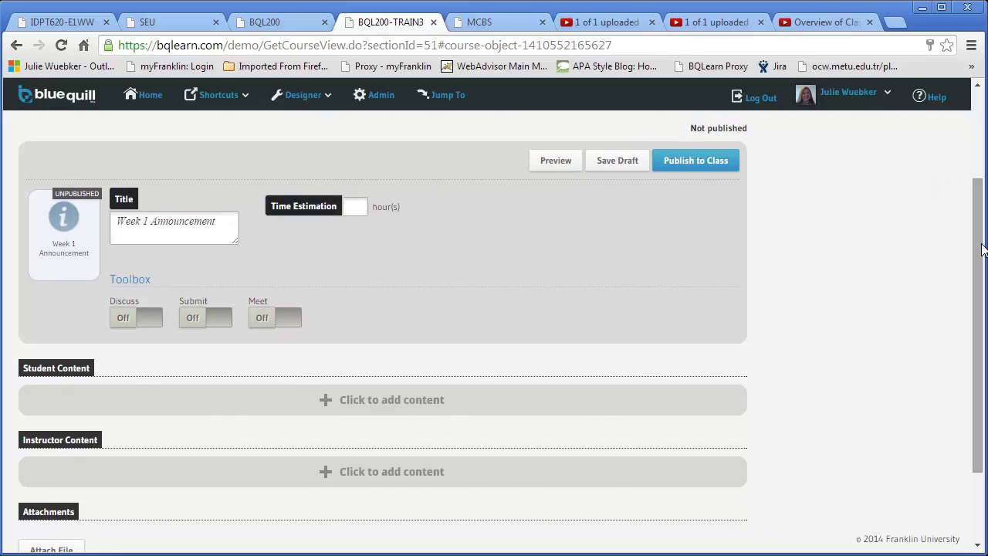
drag(977, 261, 978, 312)
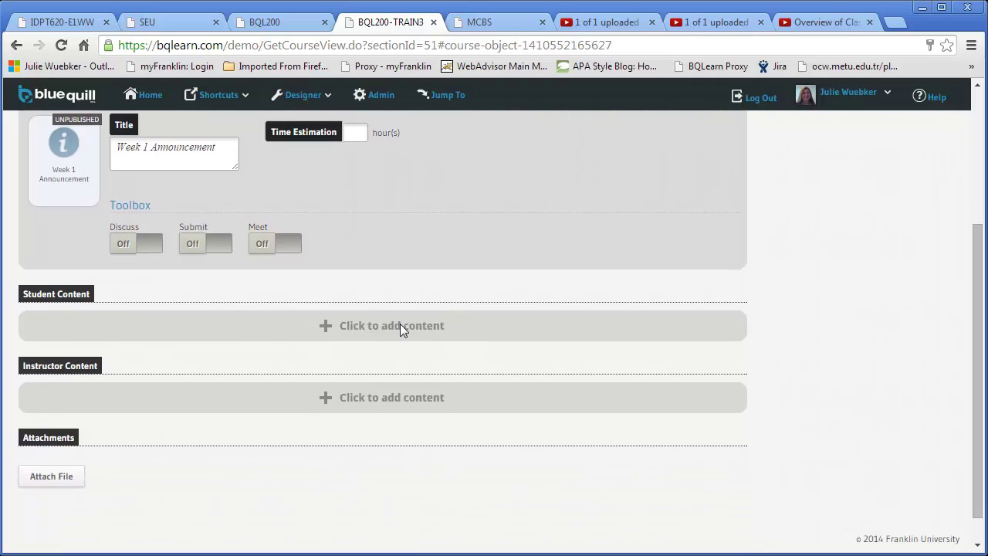
click(374, 325)
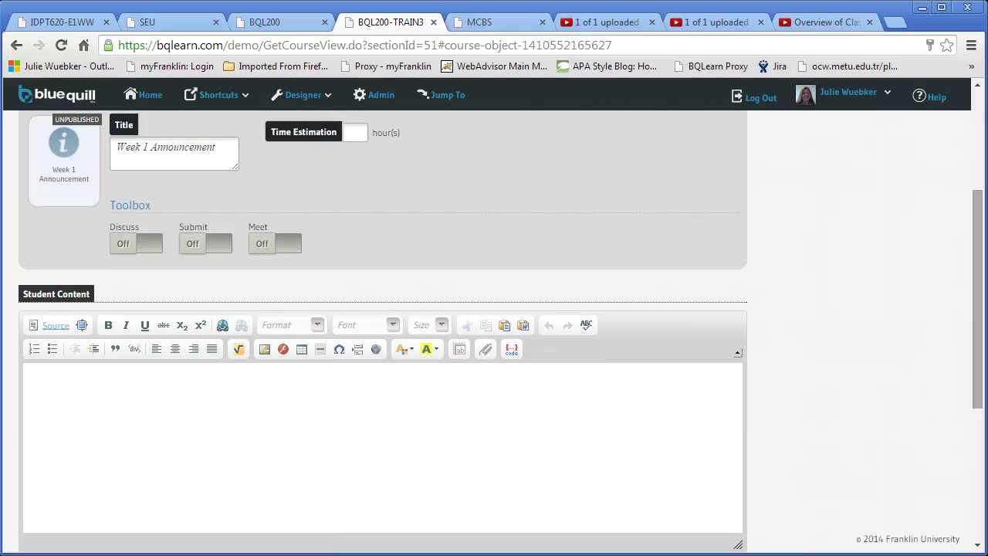
drag(977, 303, 977, 331)
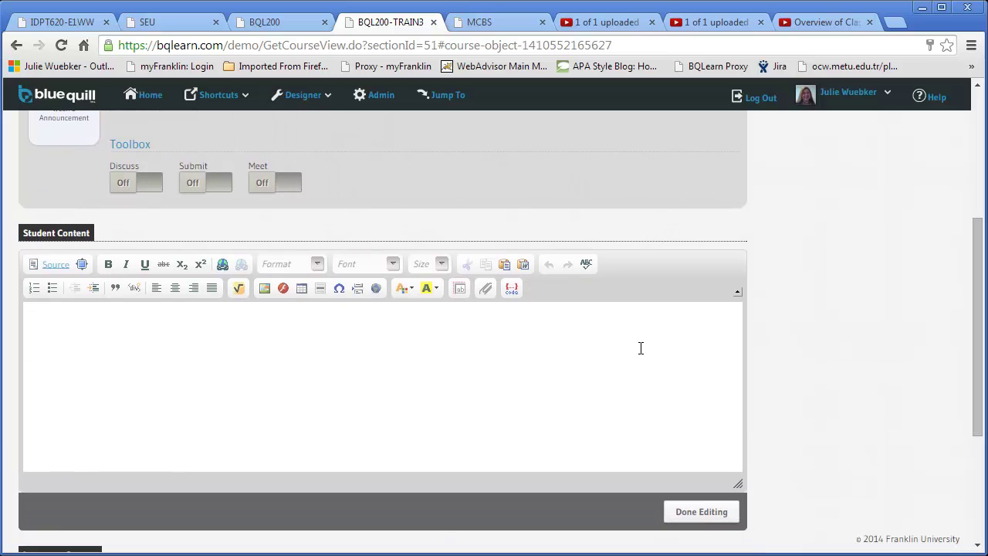
click(274, 338)
text(T)
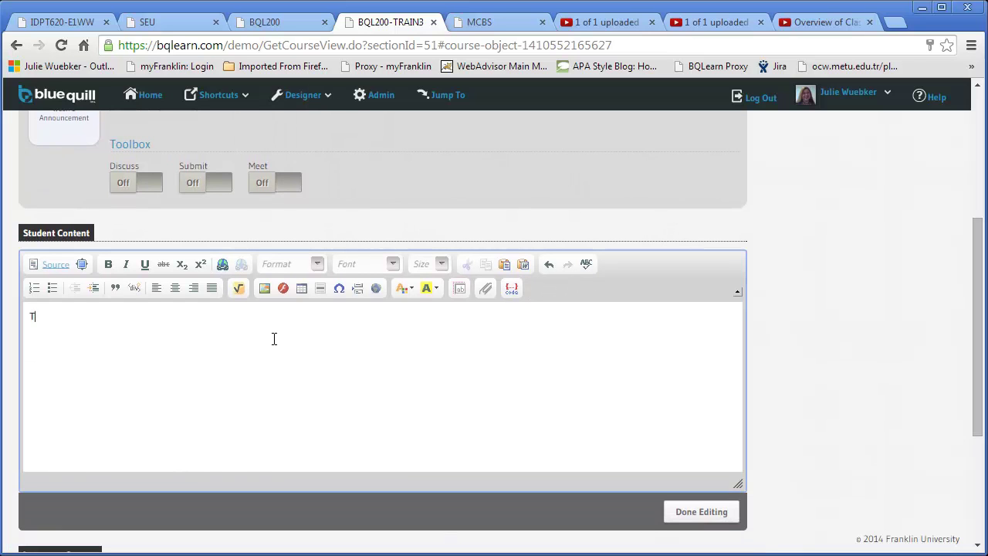
text(his is the content of my an)
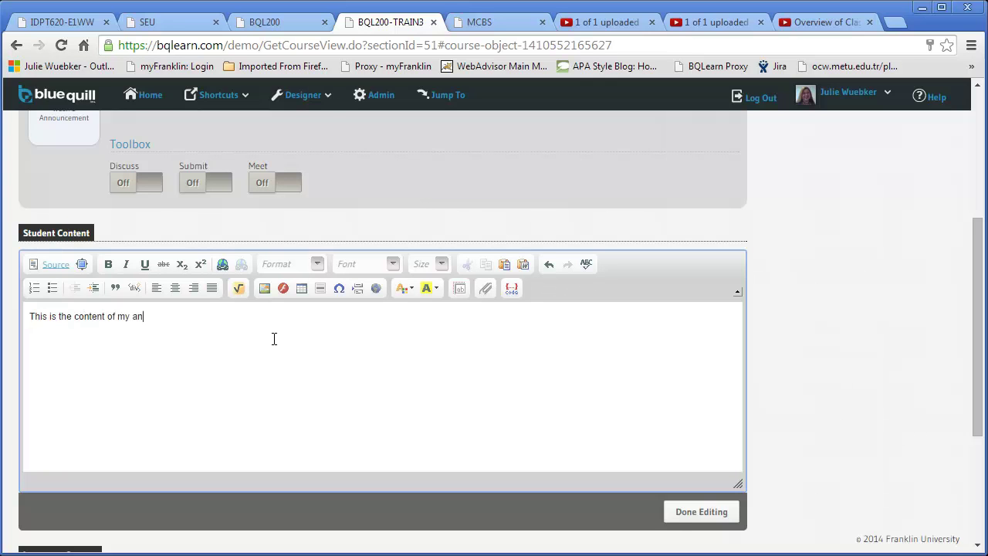
text(nouncement)
Add a numbered list below the sentence with the items List 1, List 2 and List 3
click(34, 289)
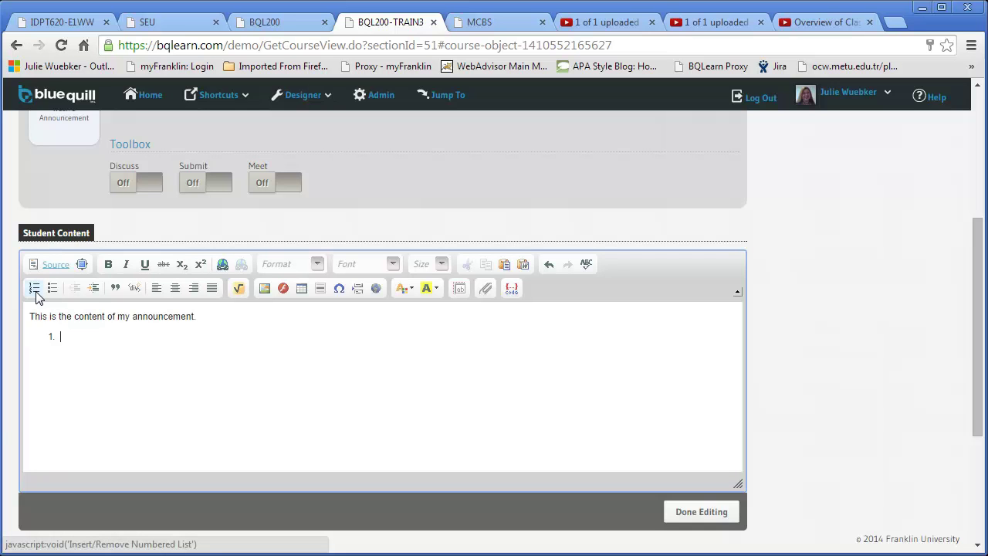
text(List 1)
key(Return)
text(List 2)
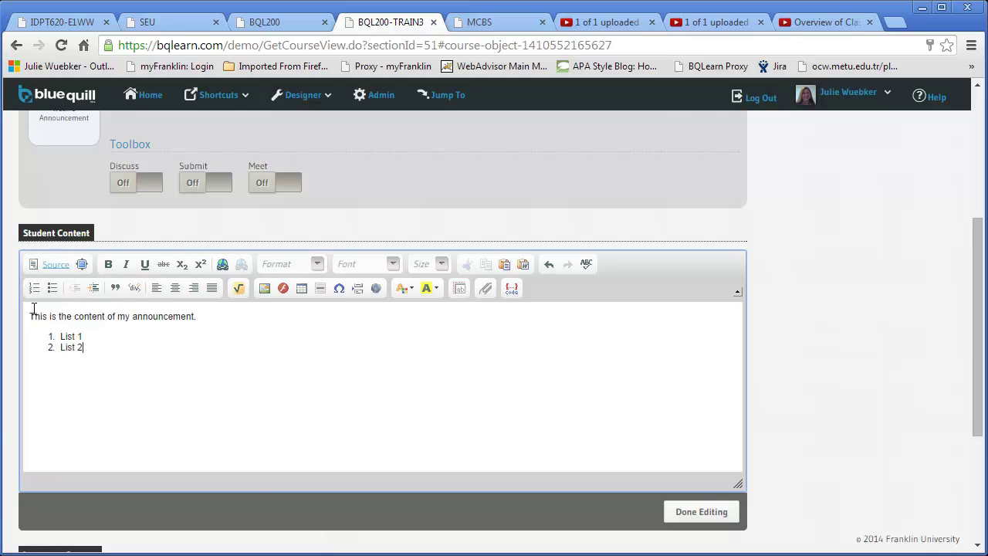
key(Return)
text(List 3)
key(Return)
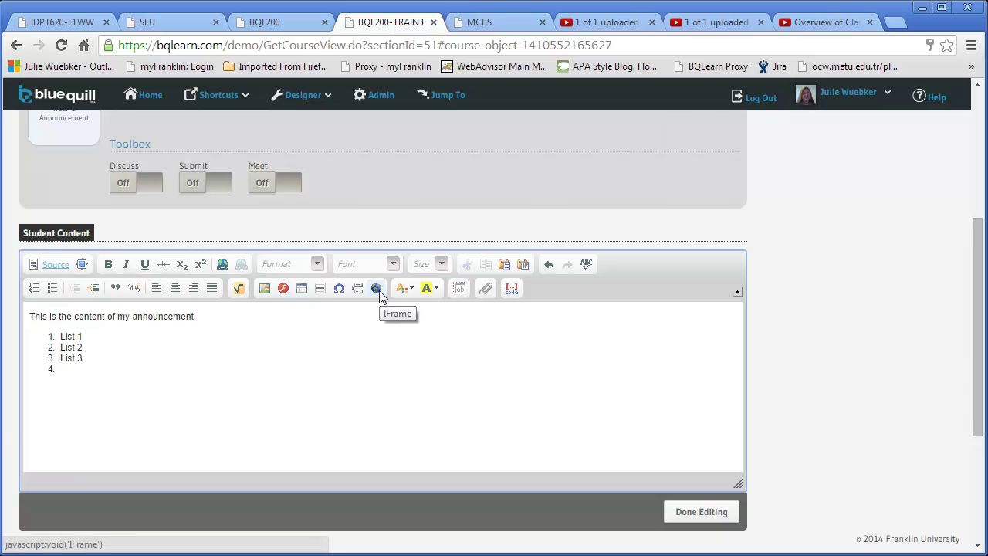
Open the paste window for outside text, cancel it, and finish editing the student content
click(527, 268)
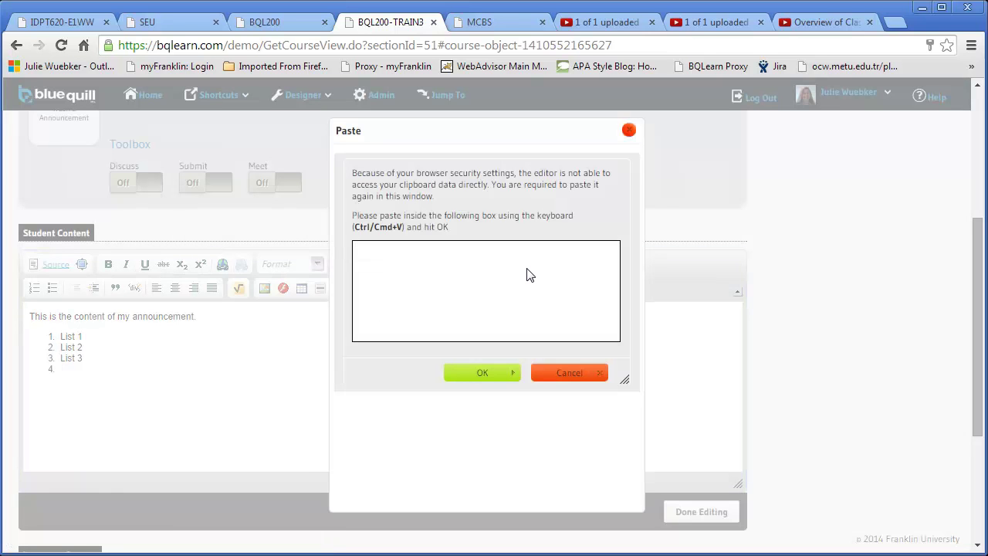
click(574, 373)
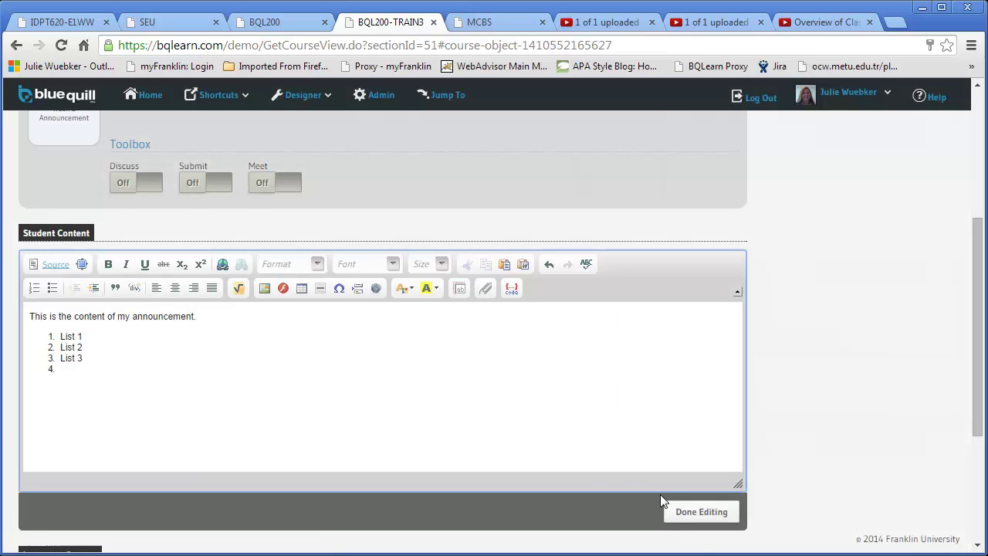
click(700, 512)
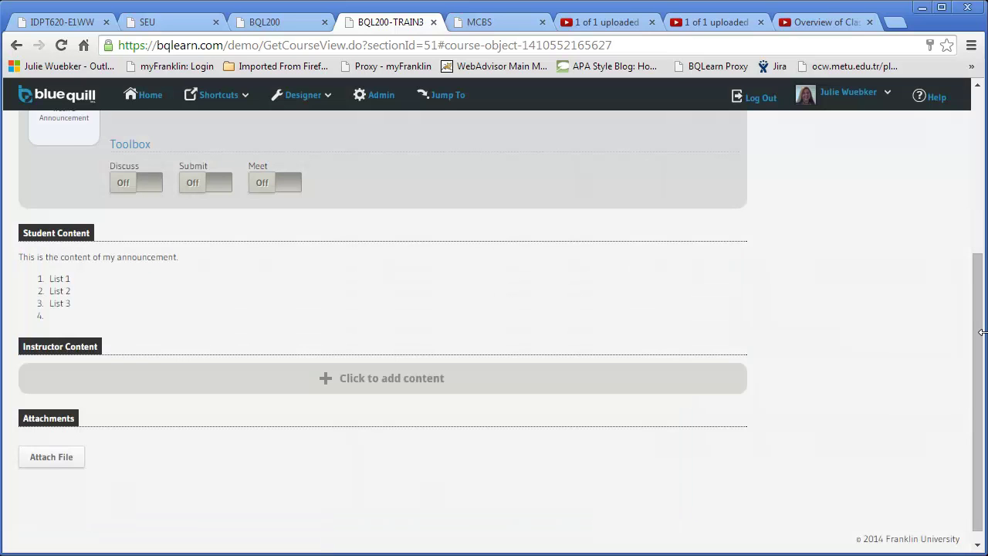
Turn on the Discuss tool for the announcement and collapse its new-topic settings
drag(976, 345, 976, 334)
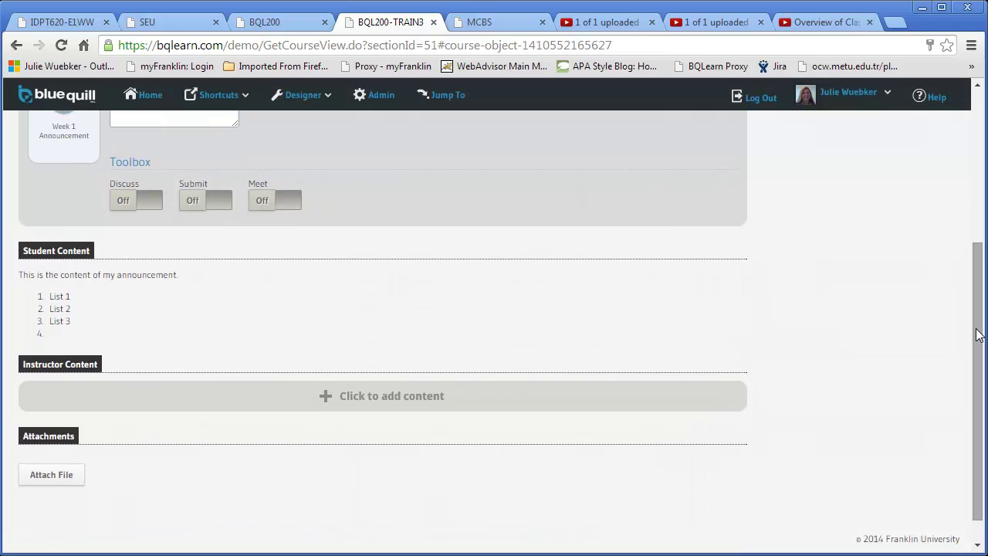
click(126, 204)
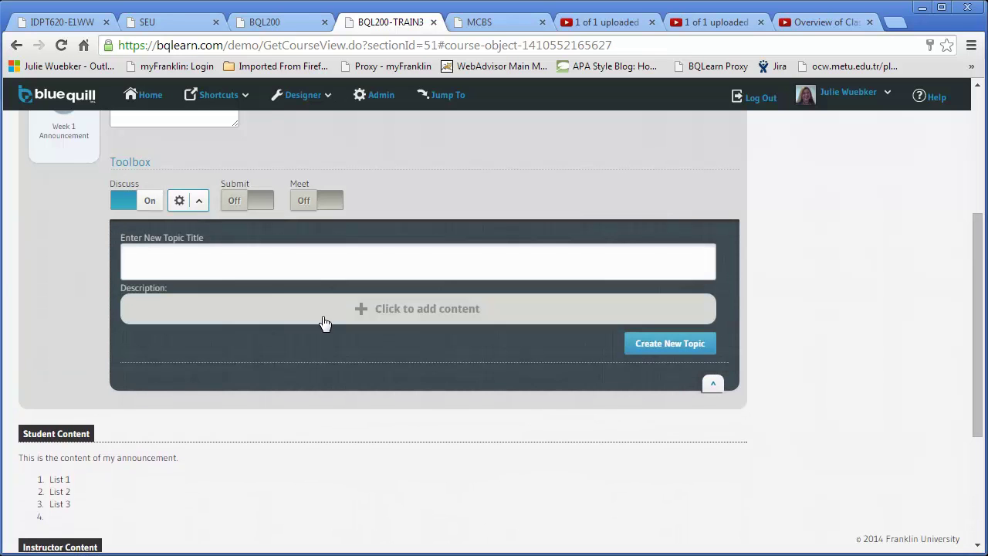
click(712, 387)
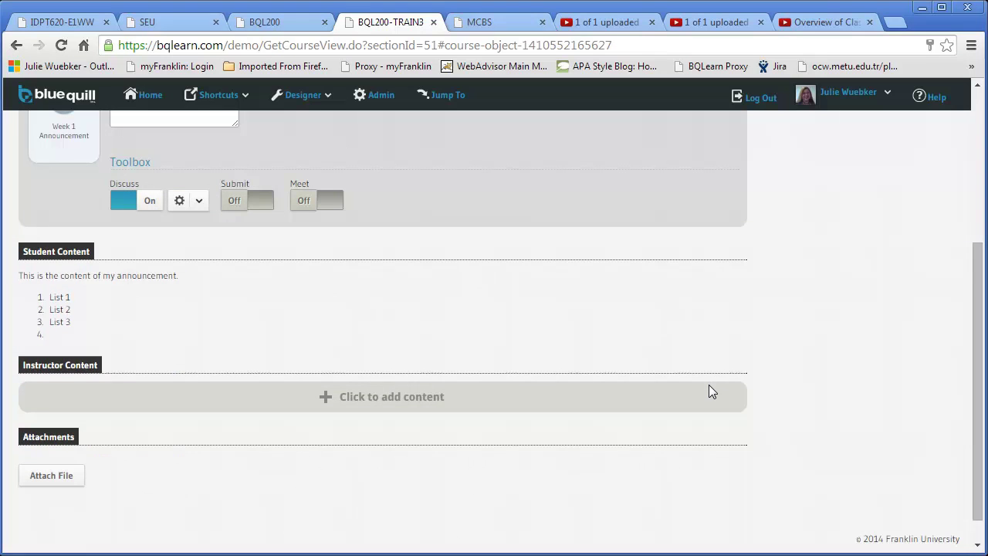
Try the Submit and Meet tools on the announcement, switching each on and back off
click(260, 202)
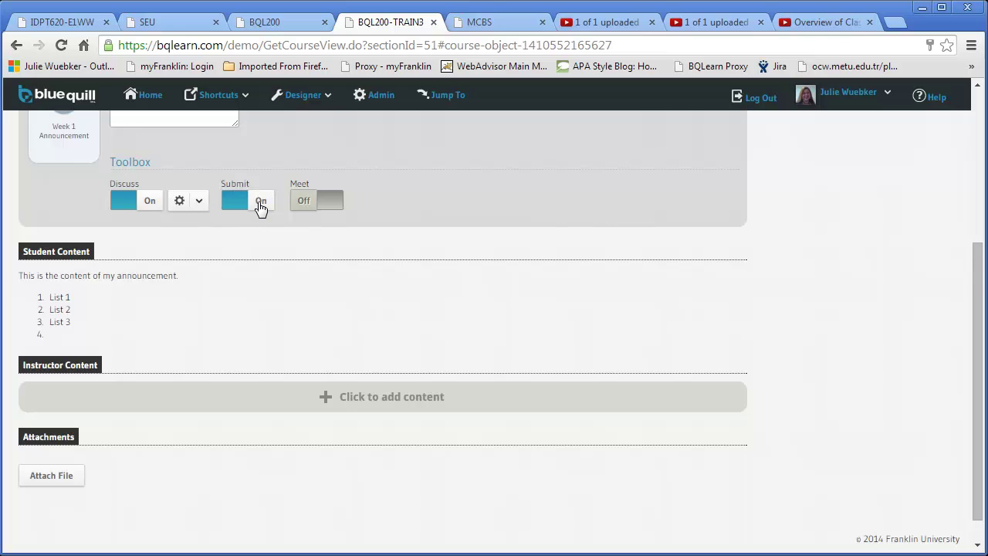
click(329, 203)
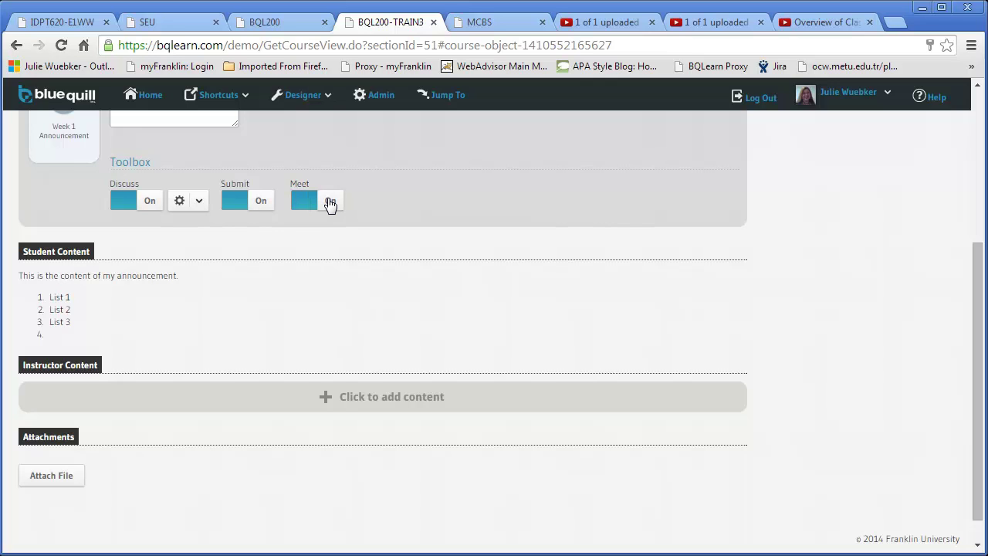
click(329, 203)
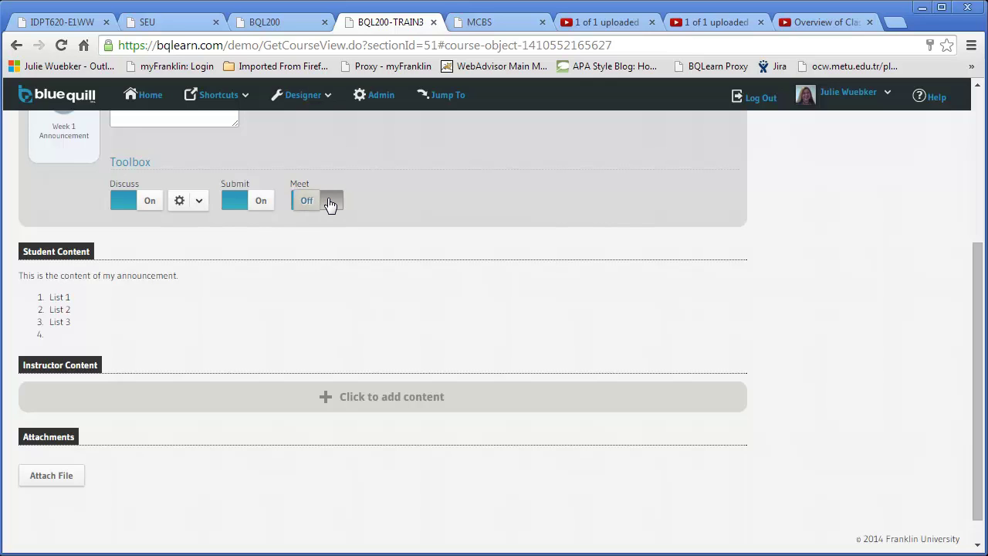
click(255, 213)
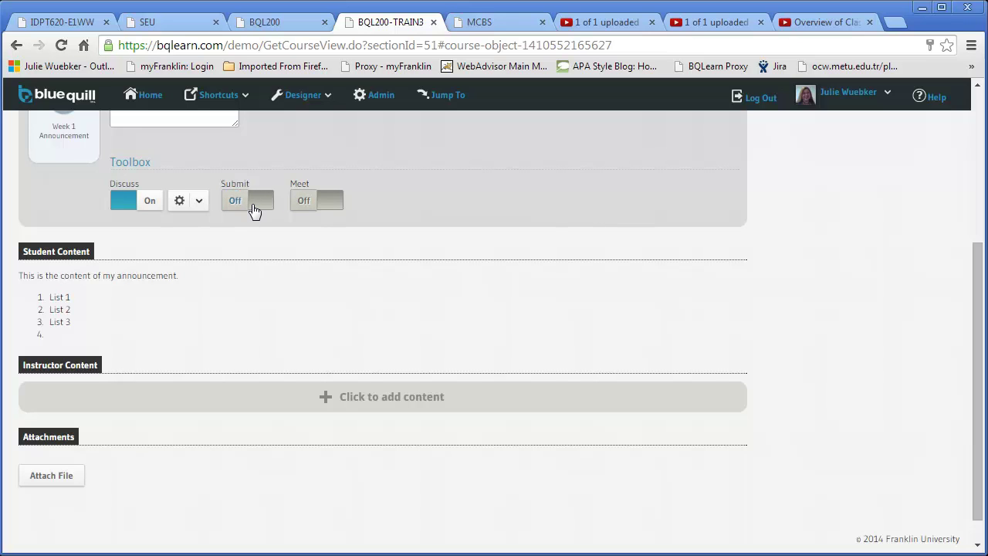
Attach the image 01_activitygrid.PNG to the announcement, then remove that attachment
click(52, 477)
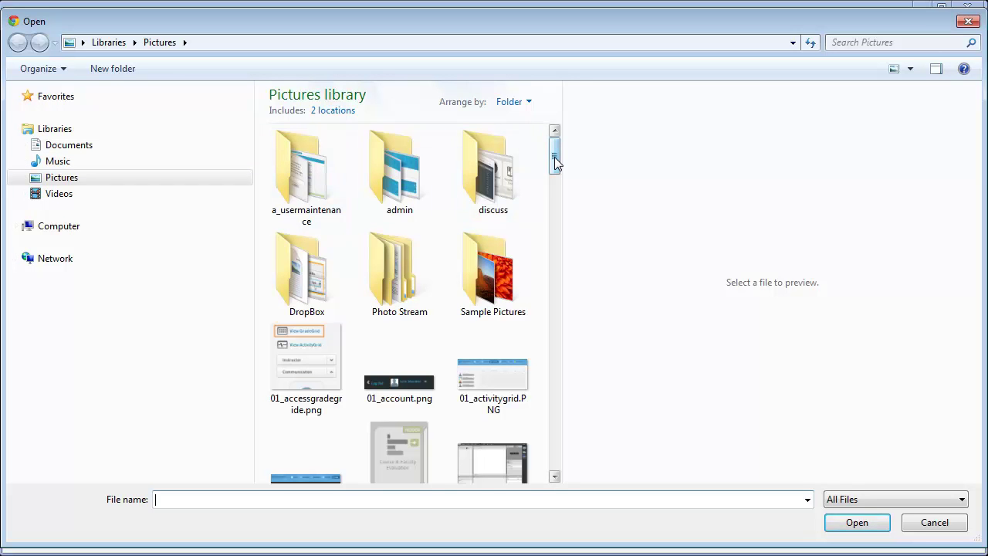
click(495, 377)
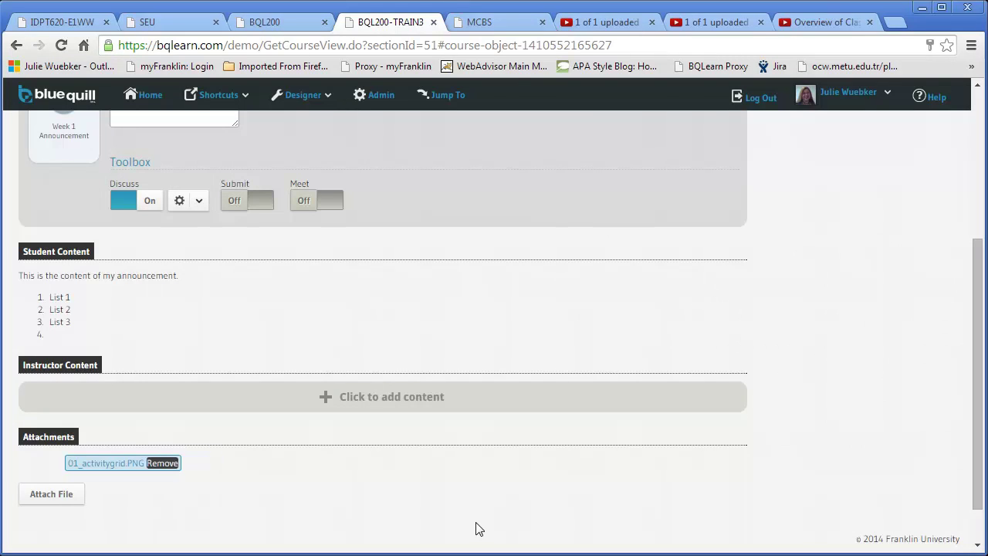
click(162, 463)
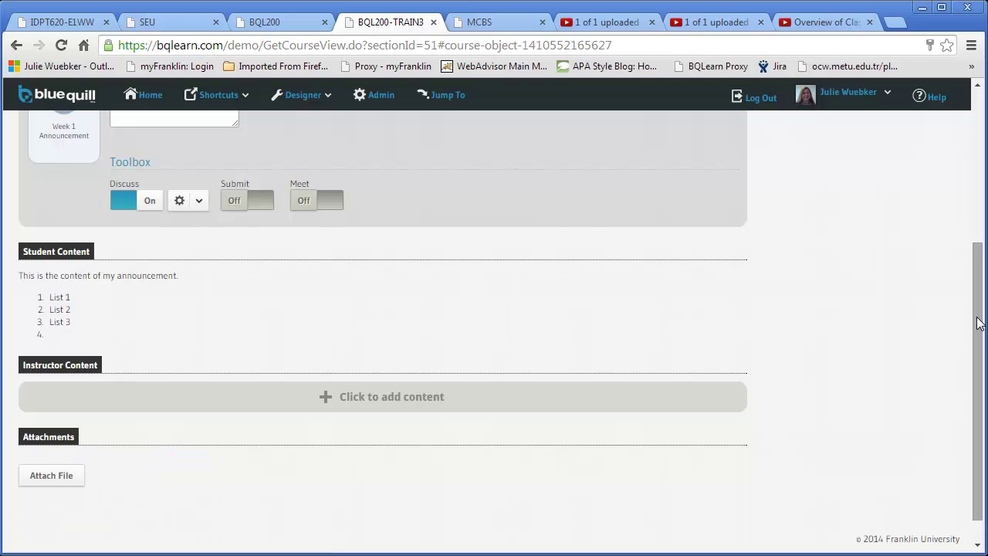
Save the announcement as a draft and publish it to the class with the default publish options
drag(976, 322, 983, 211)
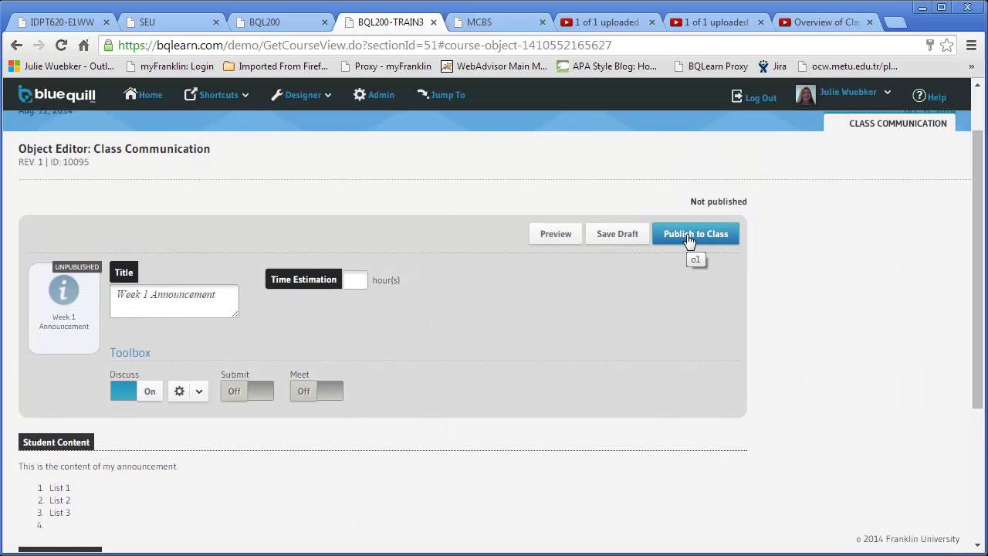
click(615, 237)
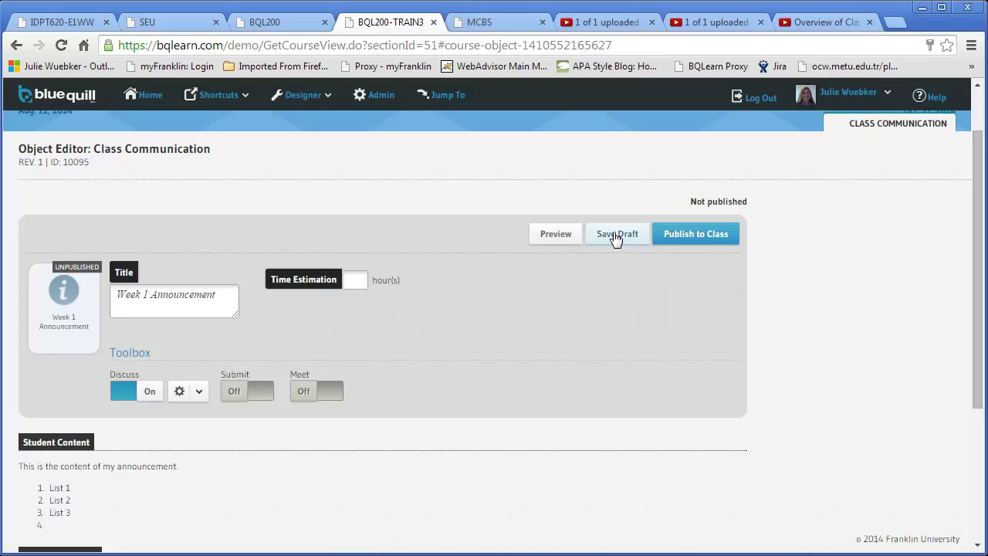
click(708, 235)
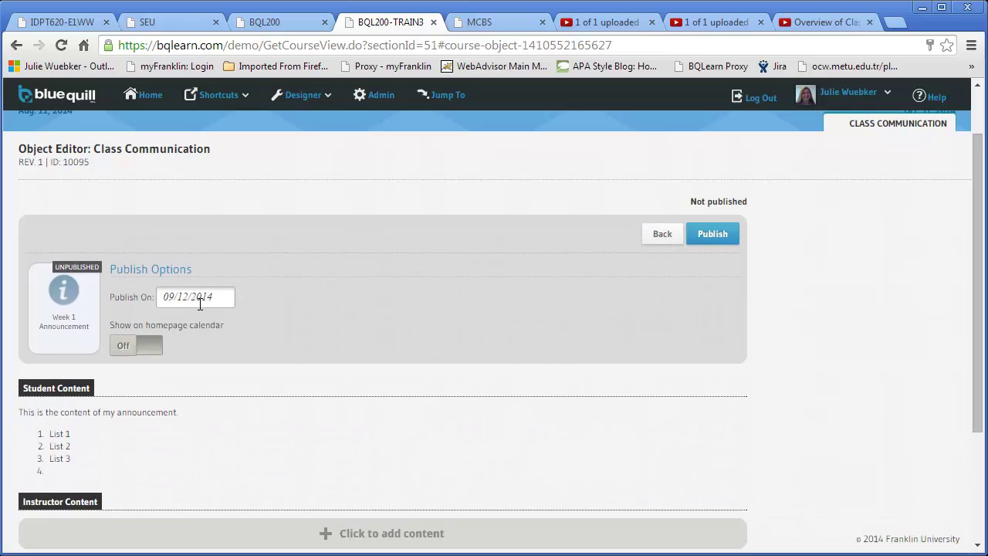
click(722, 235)
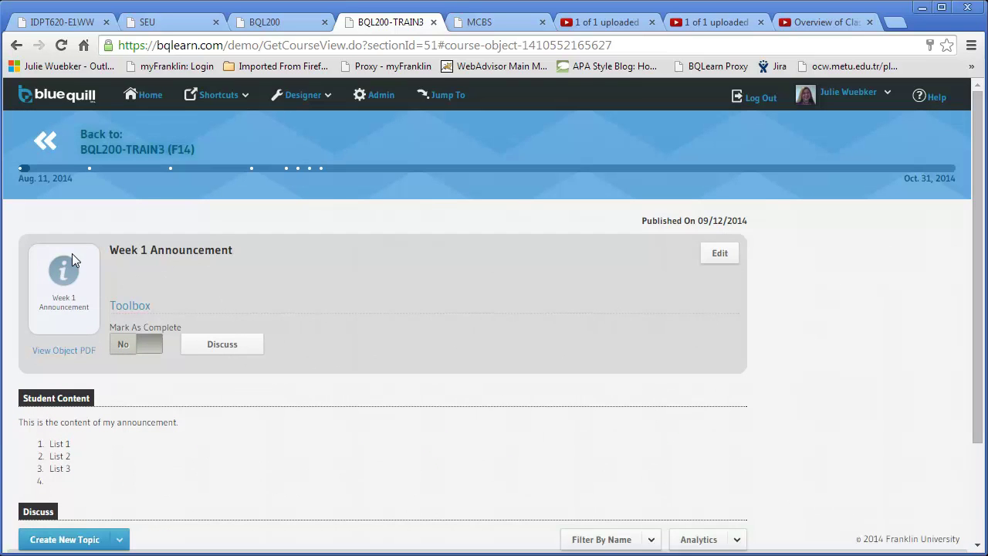
Return to the BQL200-TRAIN3 course page and check the Week 1 Announcement in Module 1
click(51, 147)
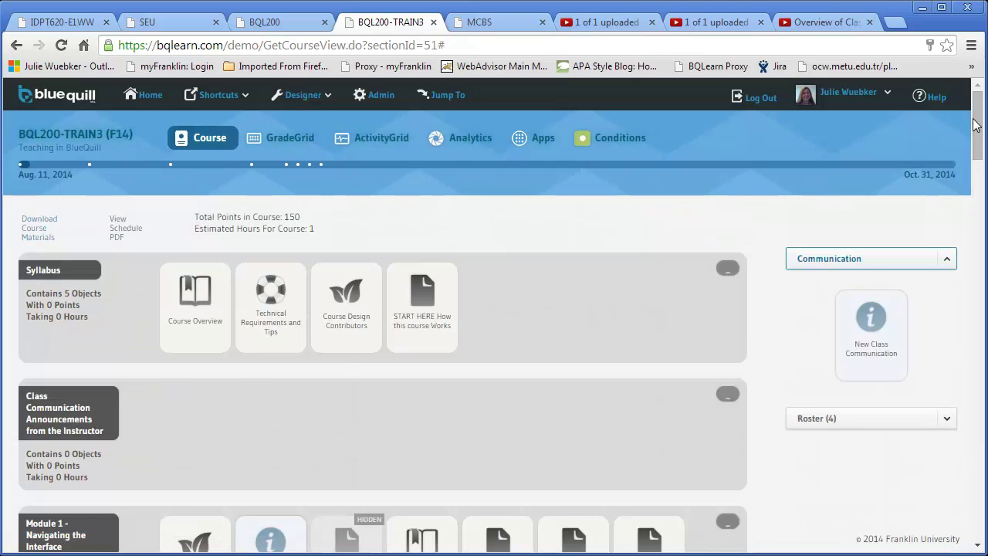
drag(977, 147, 977, 207)
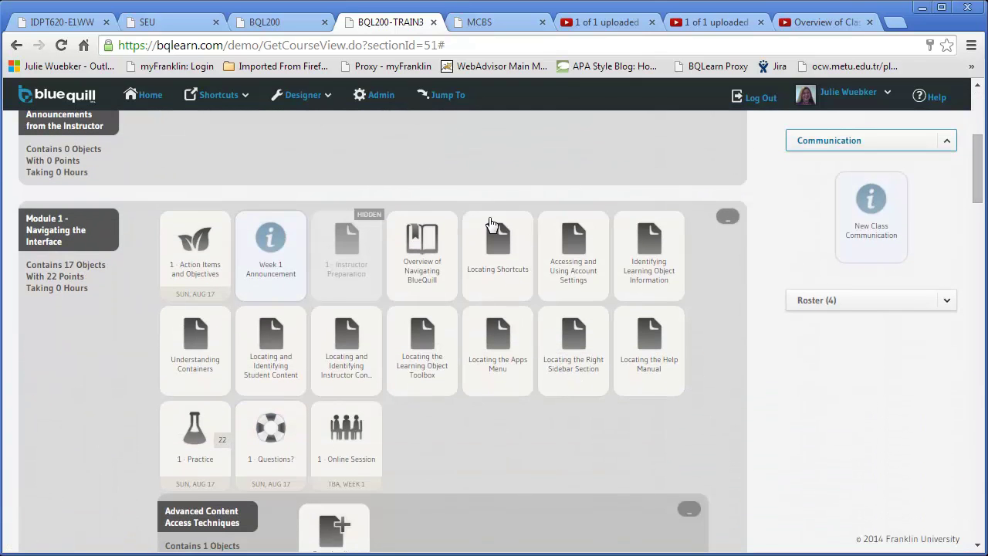